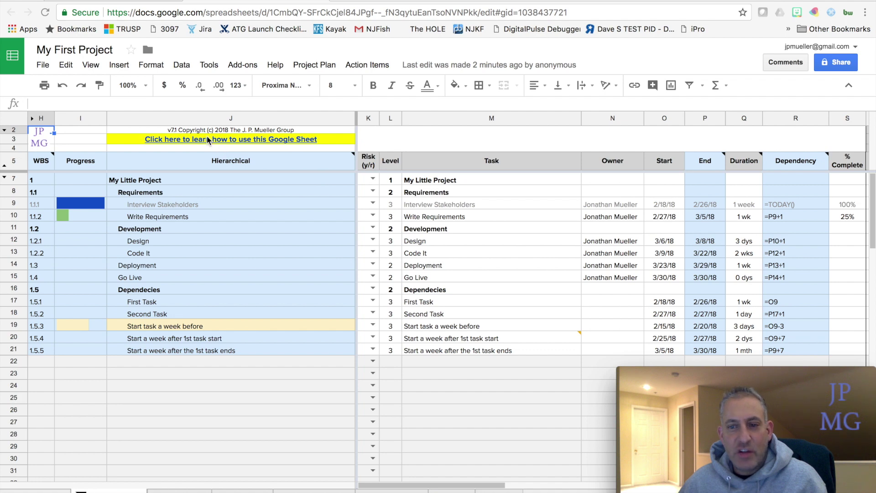
# Change the locale to United Kingdom in Spreadsheet settings and save the settings.
pyautogui.click(43, 66)
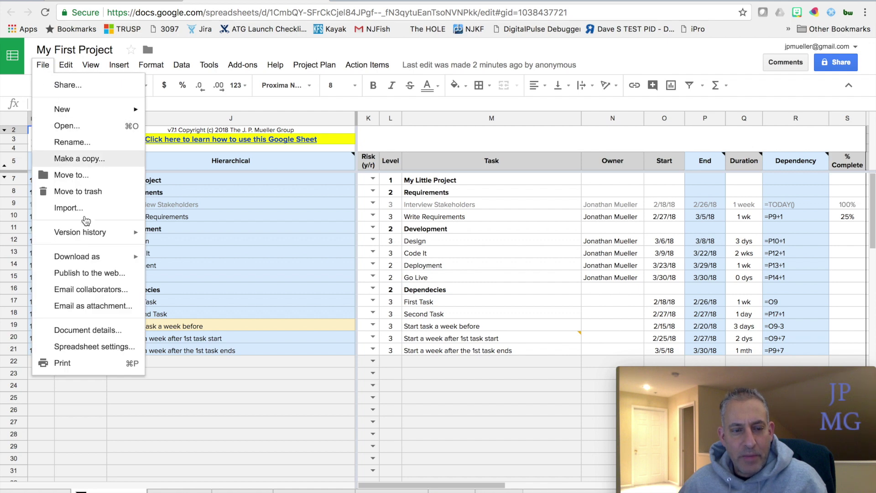
pyautogui.click(103, 346)
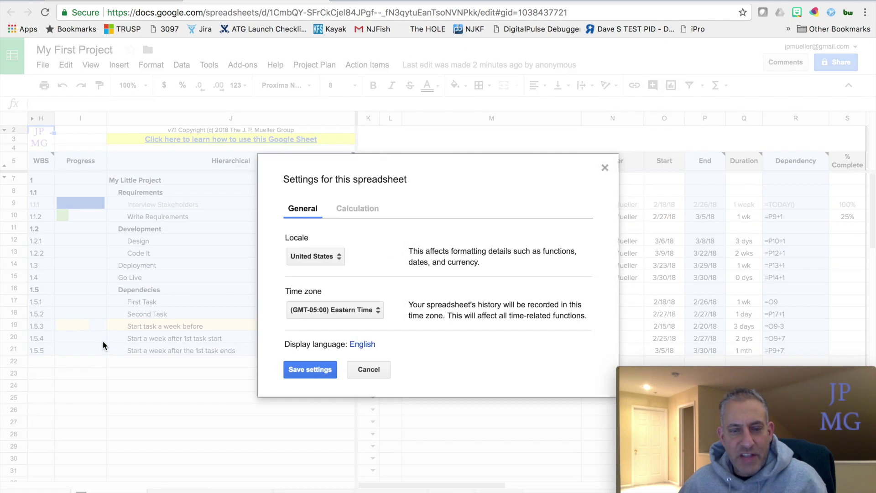
pyautogui.click(332, 258)
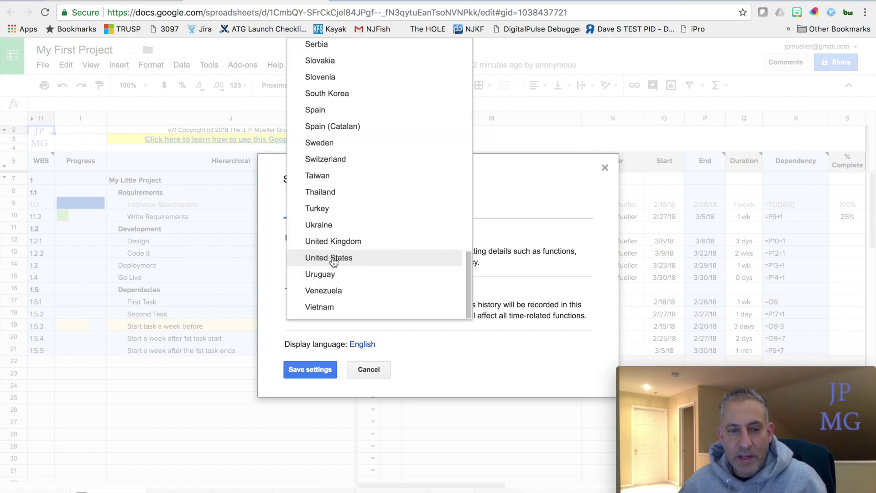
pyautogui.click(335, 244)
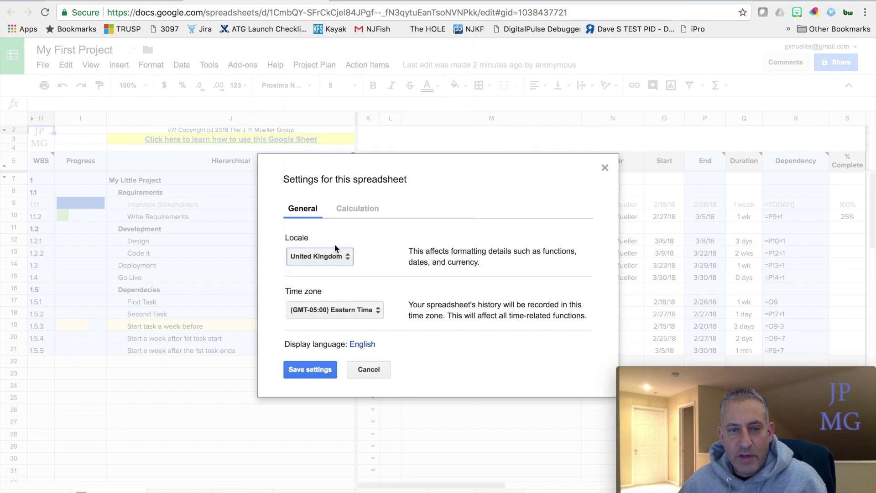
pyautogui.click(320, 370)
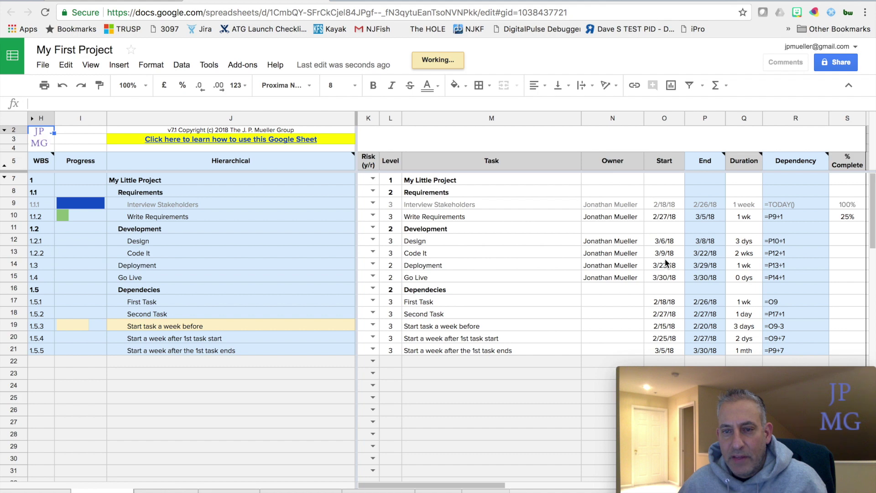
# Apply the Date number format to Start and End columns O:P, giving dates like 06/03/2018.
pyautogui.click(657, 116)
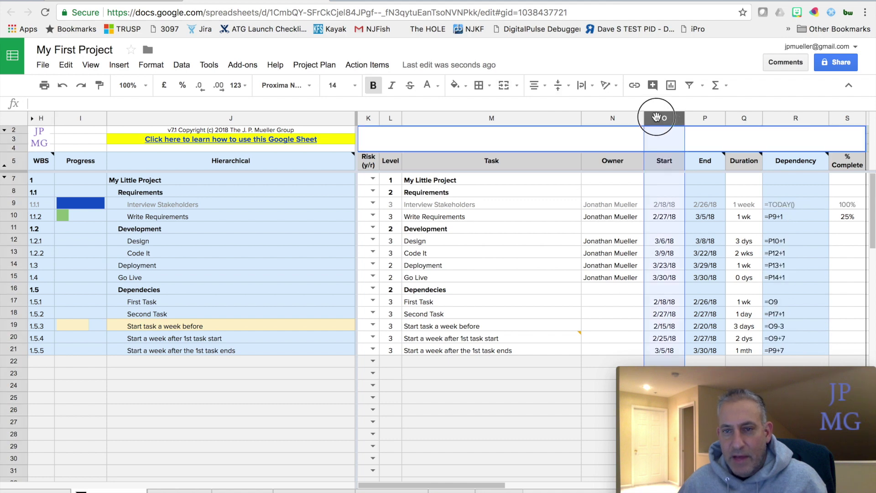
pyautogui.moveTo(678, 116); pyautogui.dragTo(701, 116)
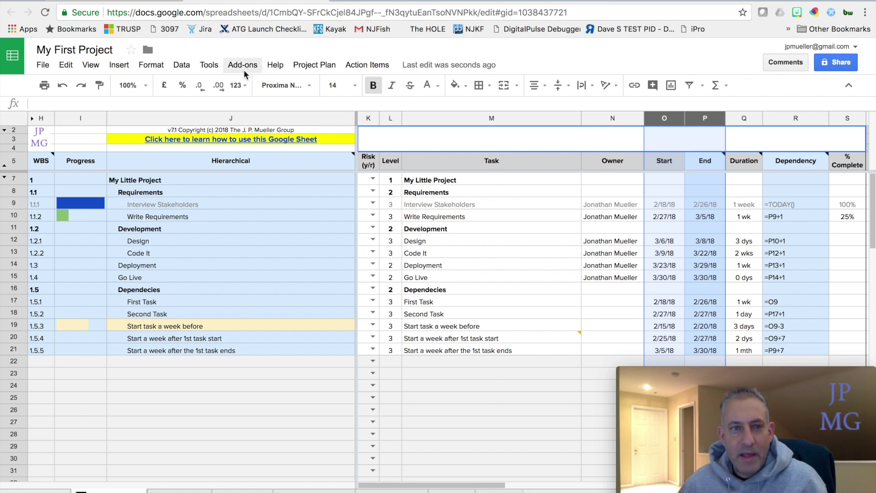
pyautogui.click(166, 69)
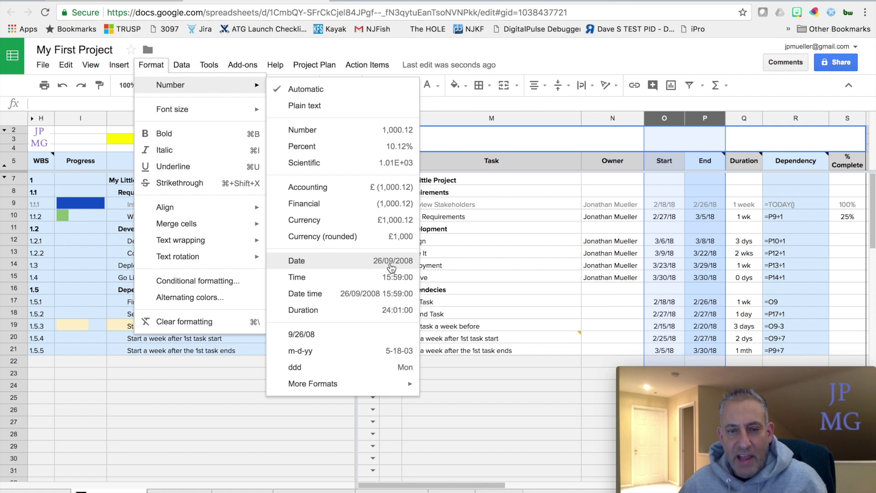
pyautogui.click(392, 267)
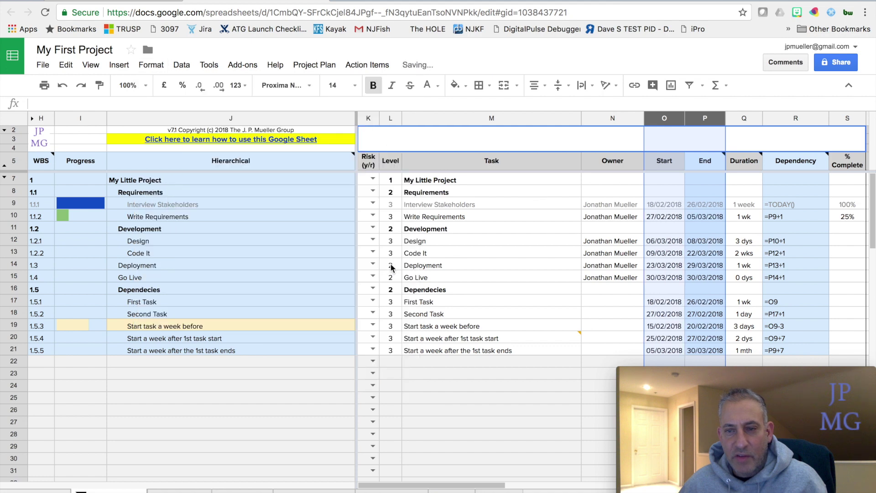
pyautogui.click(682, 245)
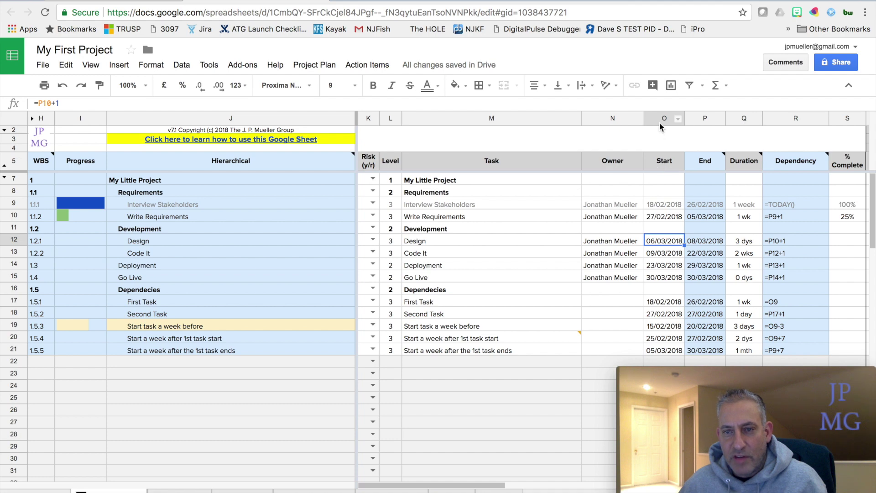
pyautogui.moveTo(661, 124); pyautogui.dragTo(688, 120)
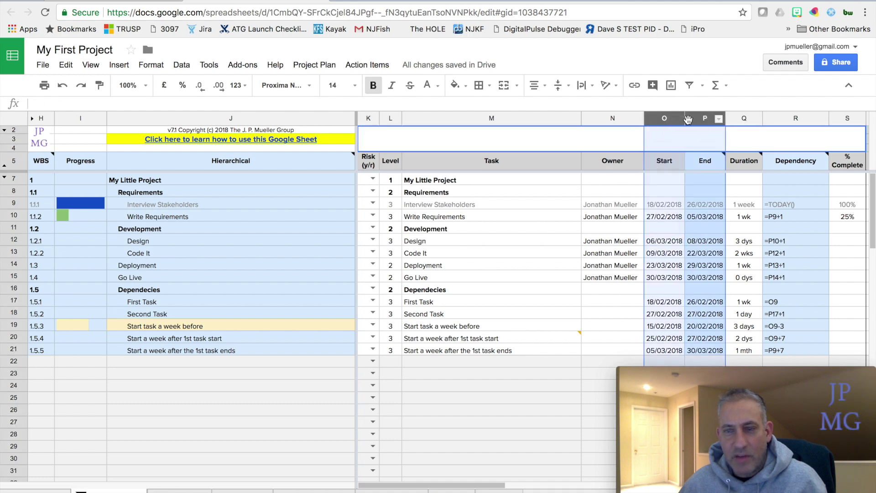
pyautogui.click(149, 66)
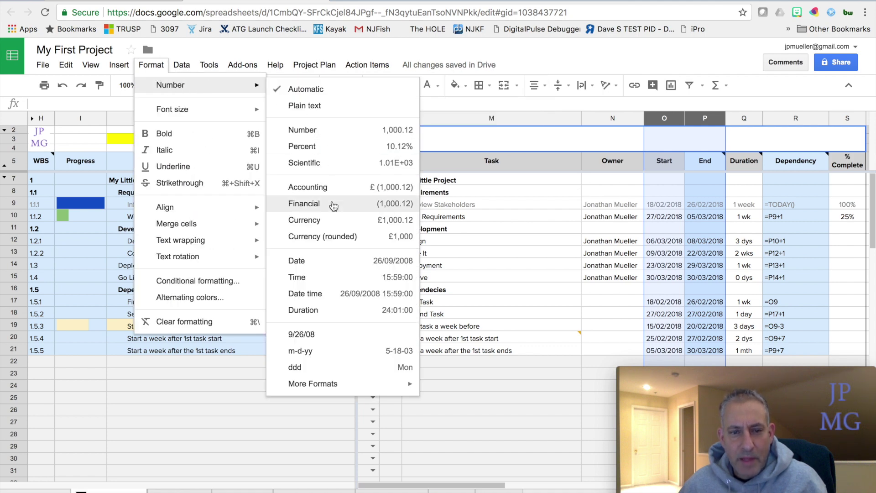
pyautogui.moveTo(170, 85)
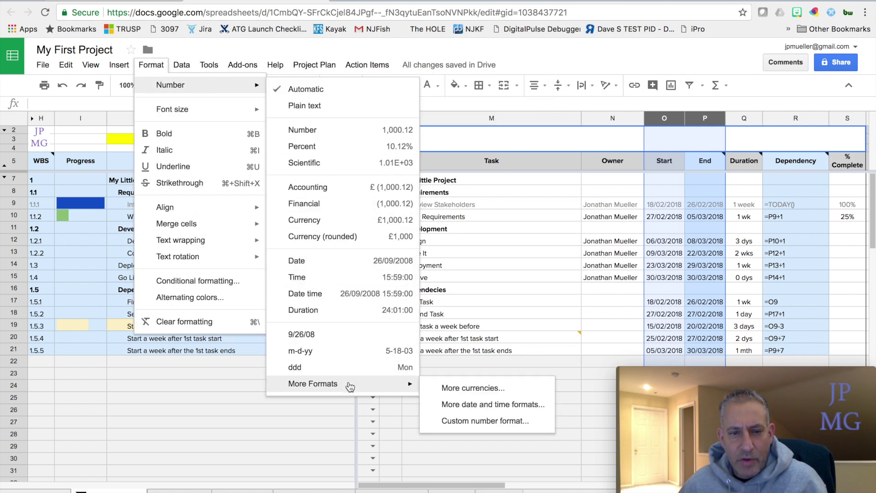
pyautogui.moveTo(313, 383)
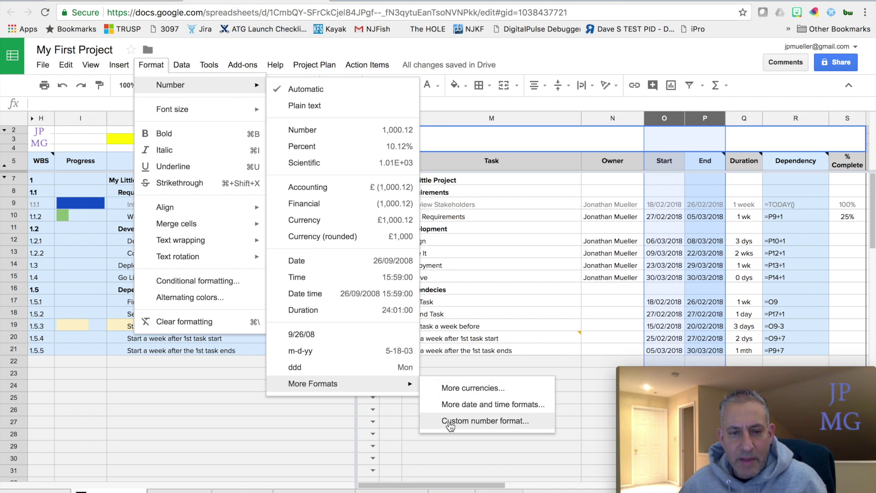
# Apply the custom number format dd/mm/yy to the Start and End columns.
pyautogui.click(449, 421)
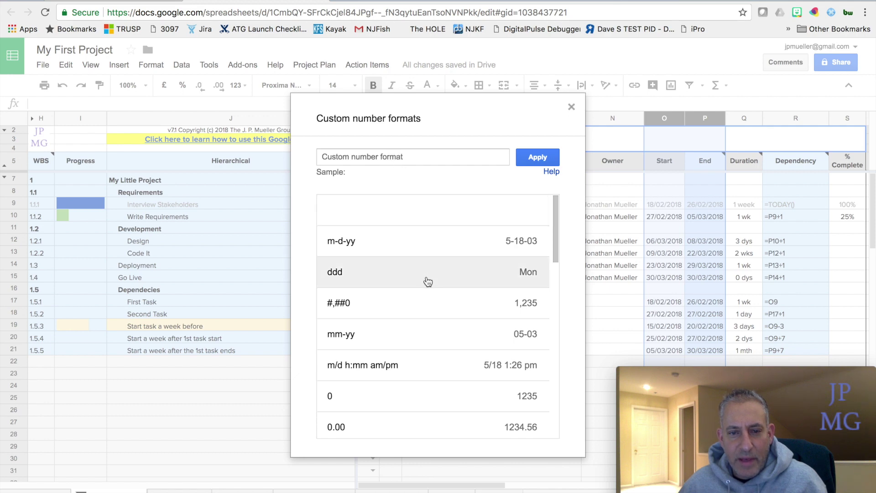
pyautogui.click(385, 154)
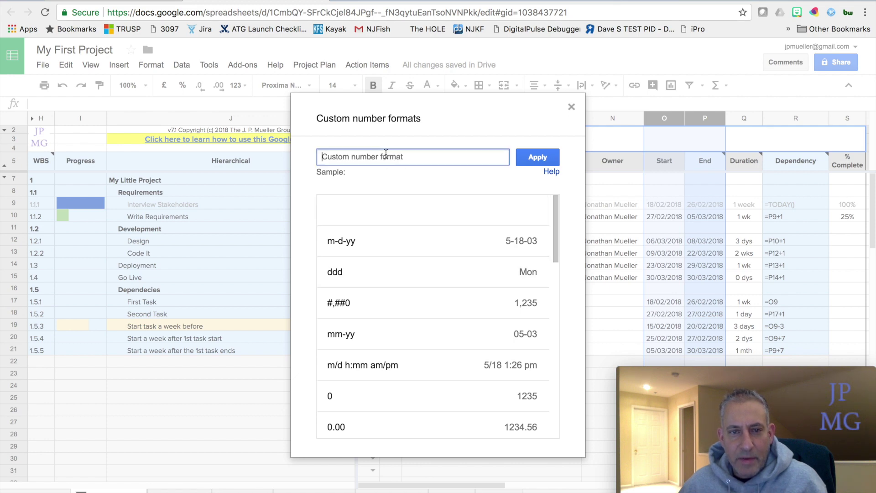
pyautogui.write('d')
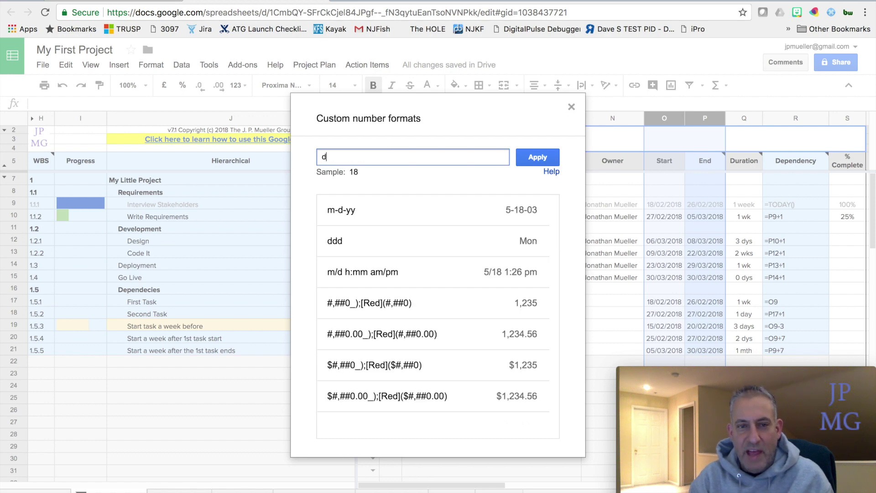
pyautogui.write('d')
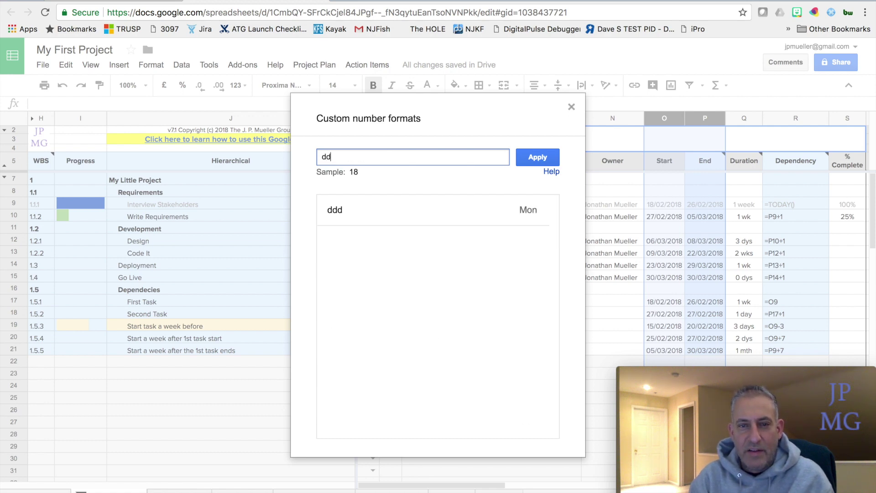
pyautogui.write('/y')
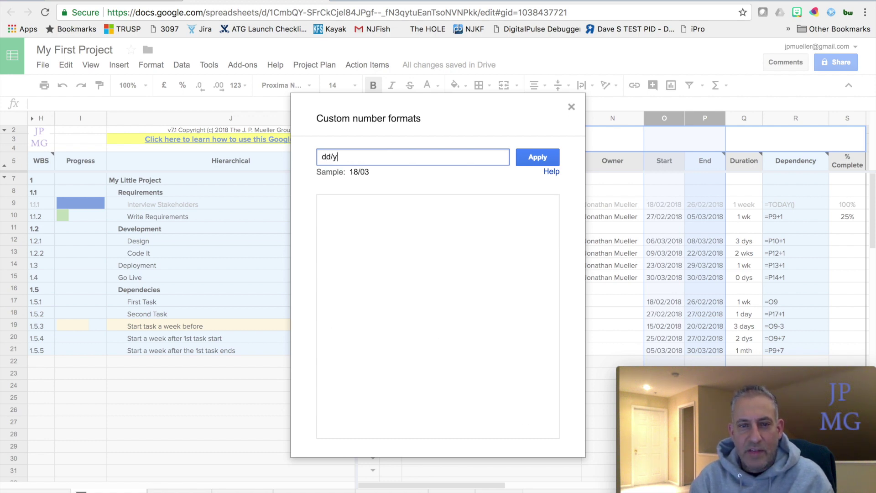
pyautogui.press('BackSpace')
pyautogui.write('mm')
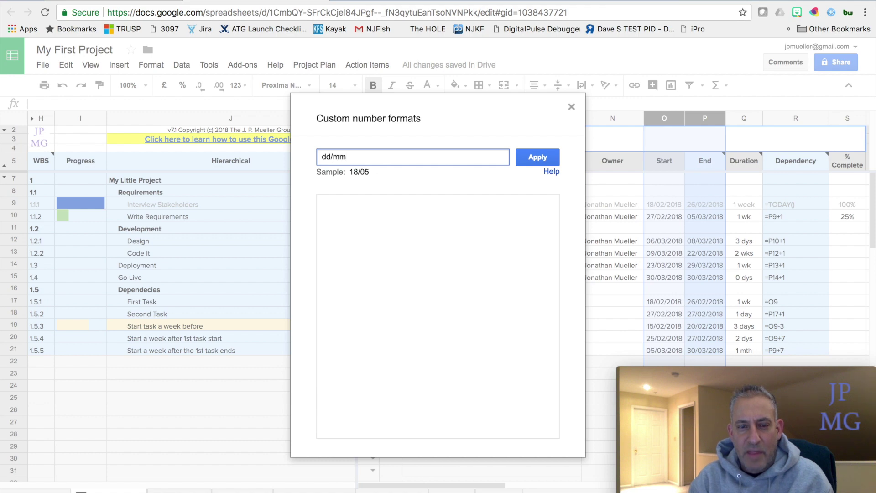
pyautogui.write('/yy')
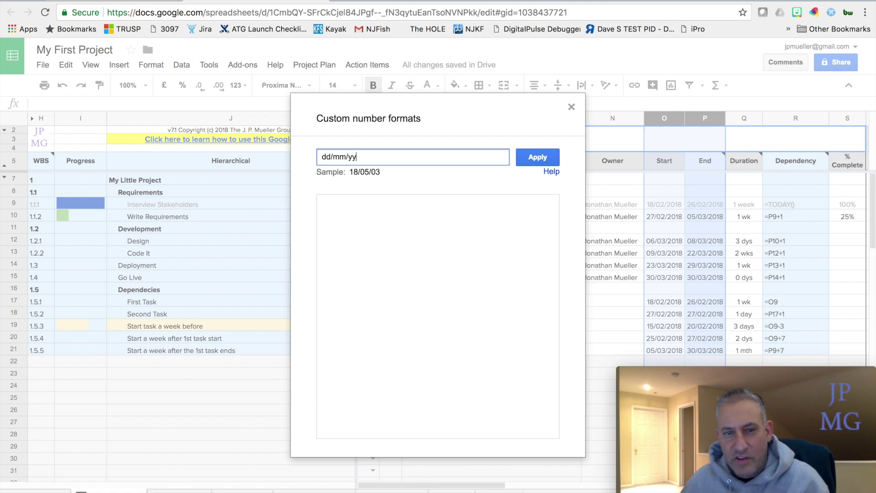
pyautogui.click(522, 157)
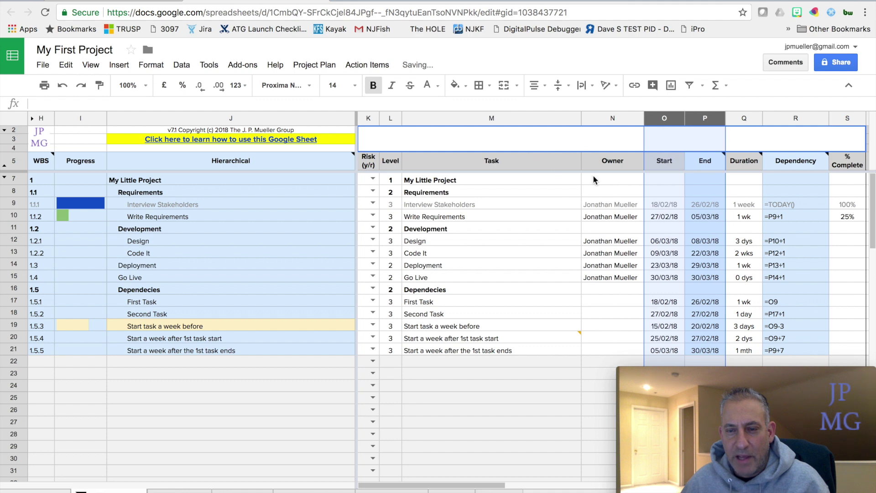
pyautogui.scroll(-1, 663, 261)
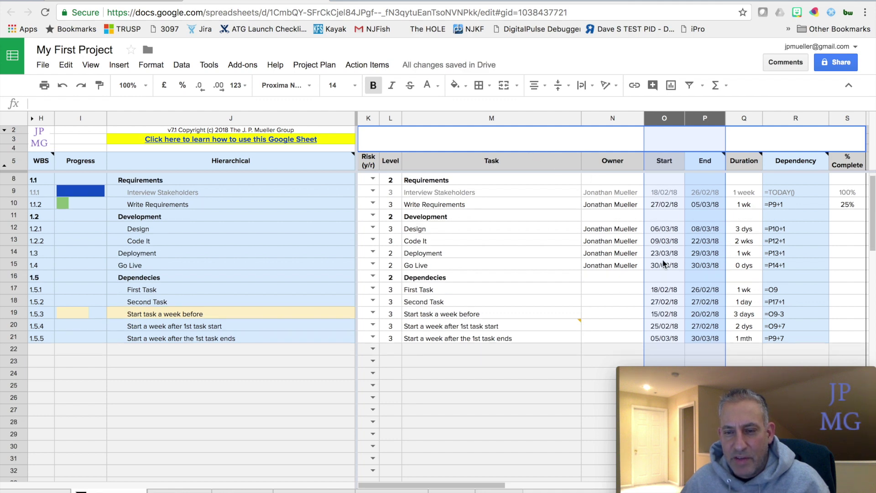
# Set the locale back to United States and save, checking the Start date cells.
pyautogui.click(684, 314)
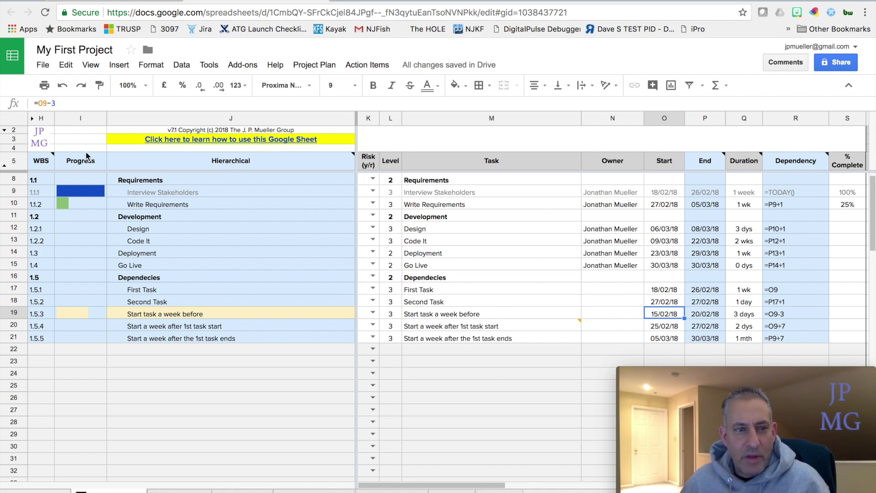
pyautogui.click(42, 64)
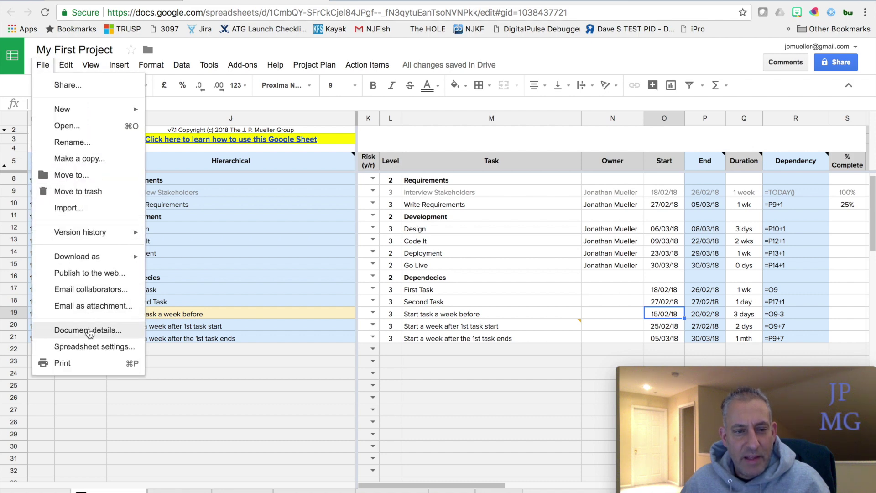
pyautogui.click(90, 346)
pyautogui.click(313, 254)
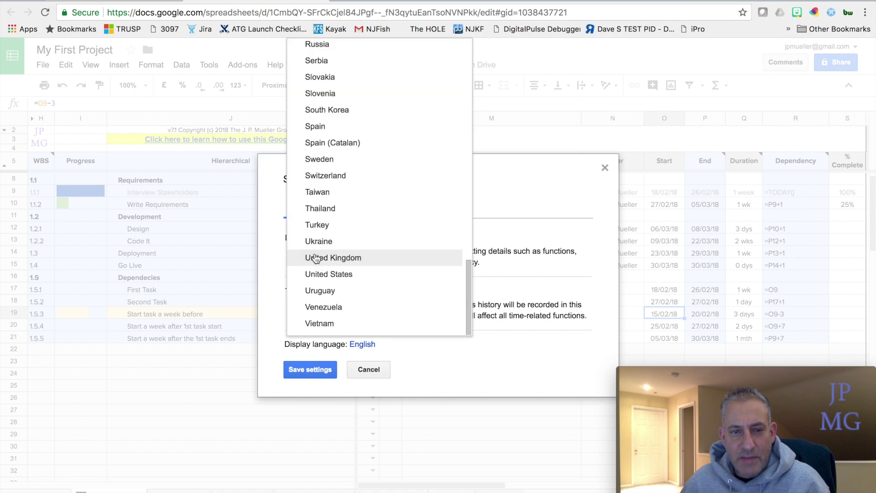
pyautogui.click(327, 274)
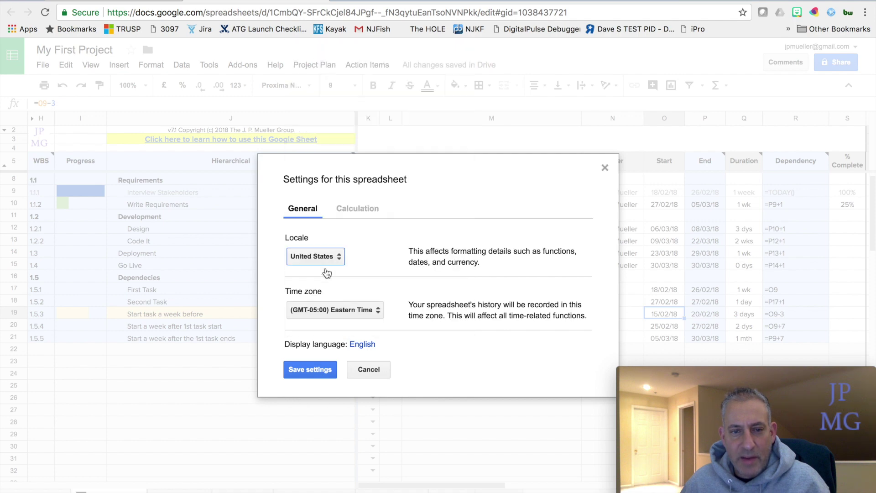
pyautogui.click(313, 369)
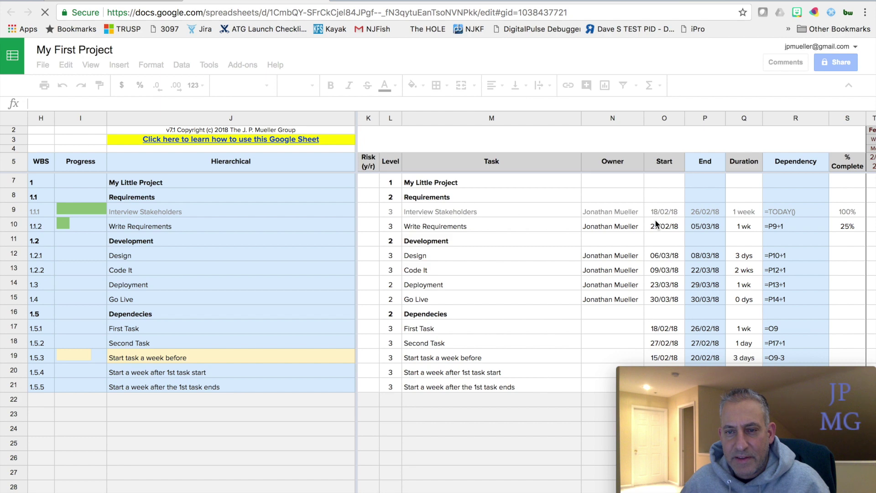
pyautogui.doubleClick(655, 223)
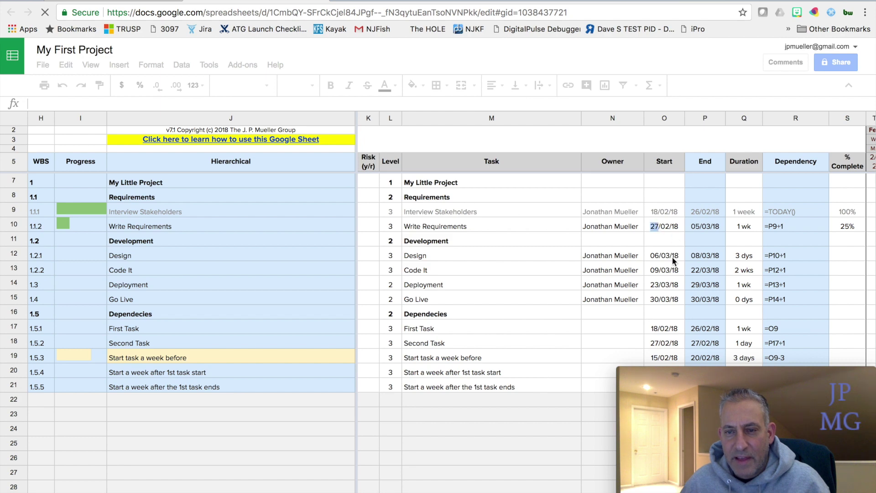
pyautogui.click(661, 163)
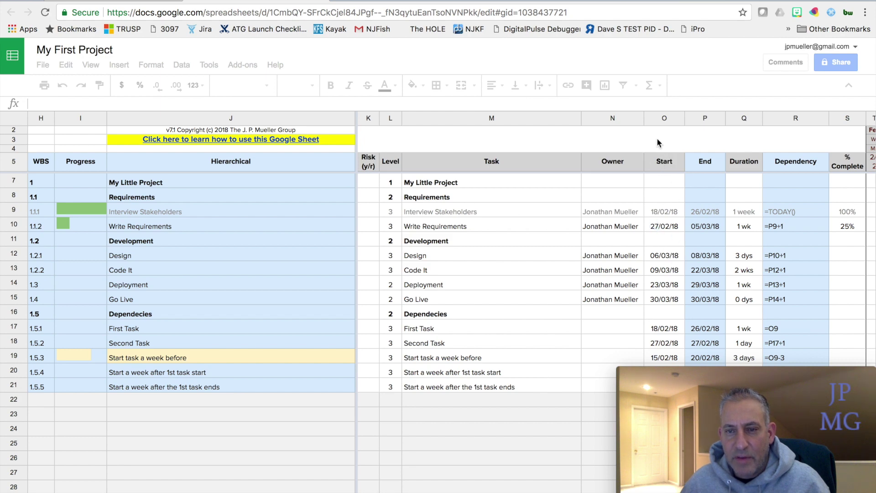
# Apply the 9/26/08 date format to Start and End columns O:P, then deselect.
pyautogui.click(658, 119)
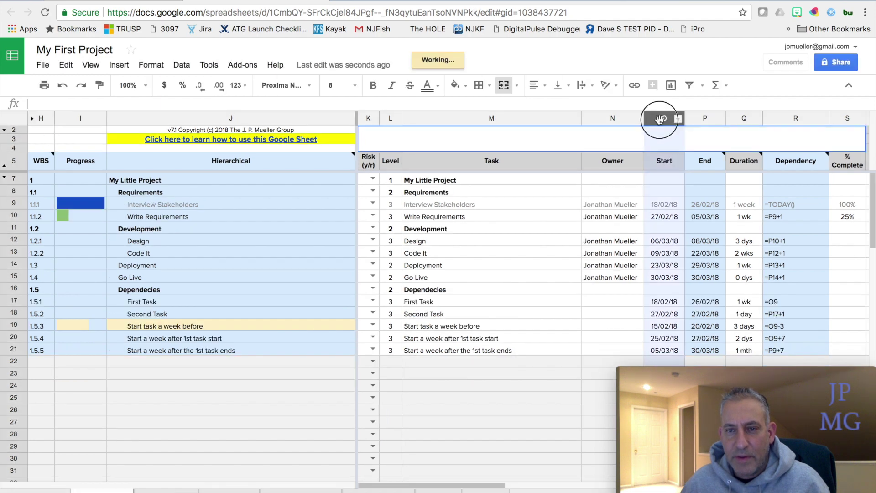
pyautogui.keyDown('shift'); pyautogui.click(704, 120); pyautogui.keyUp('shift')
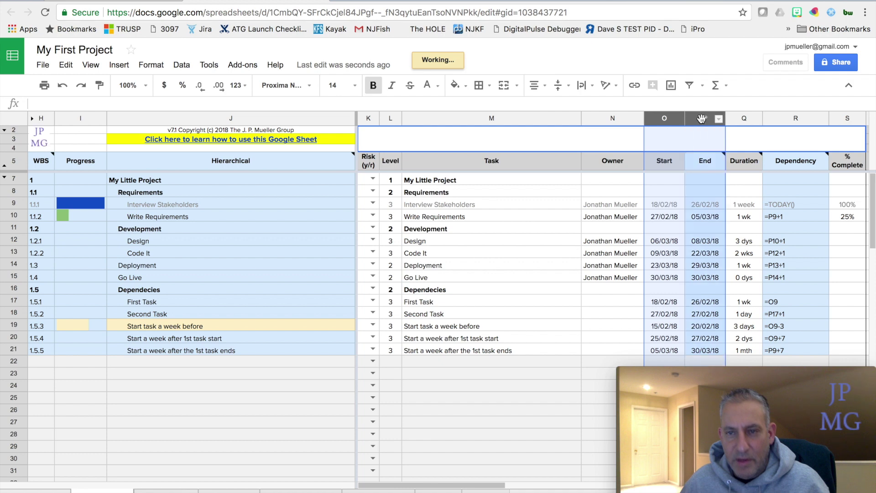
pyautogui.click(153, 69)
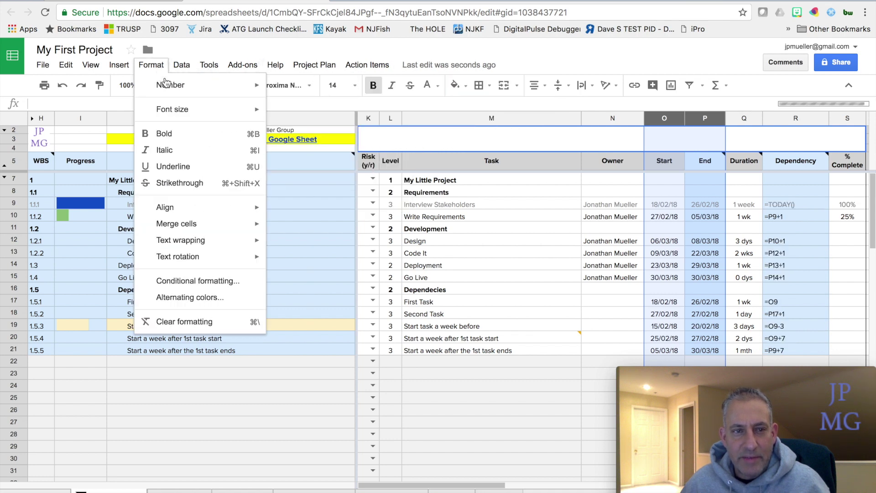
pyautogui.moveTo(171, 85)
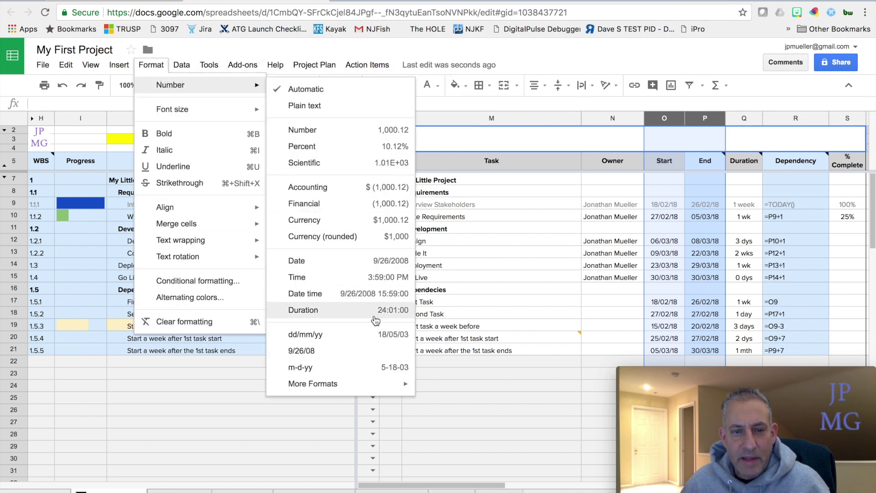
pyautogui.click(361, 352)
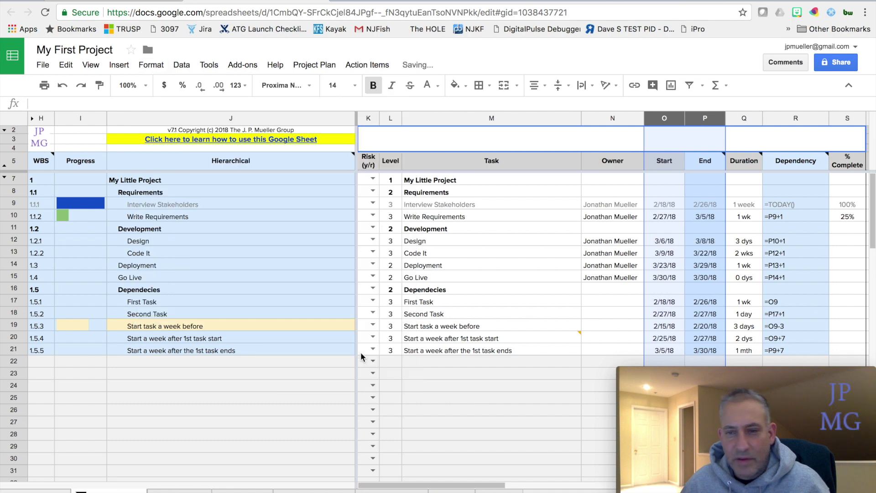
pyautogui.click(601, 325)
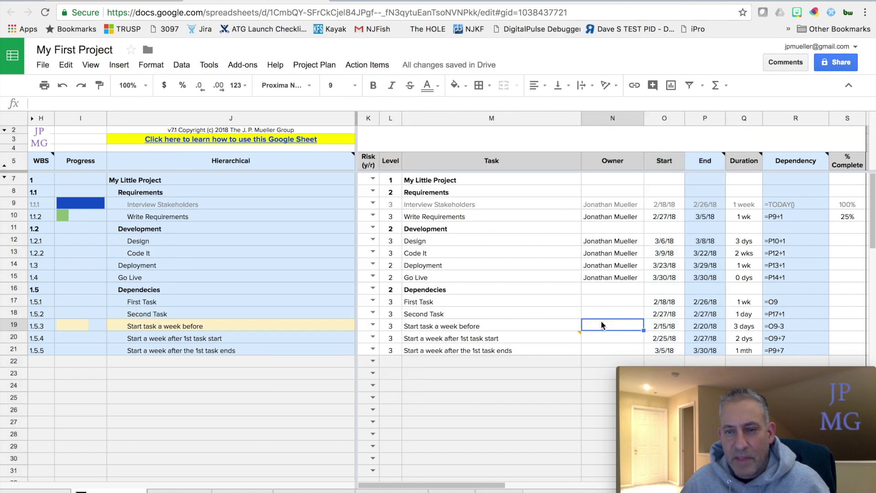